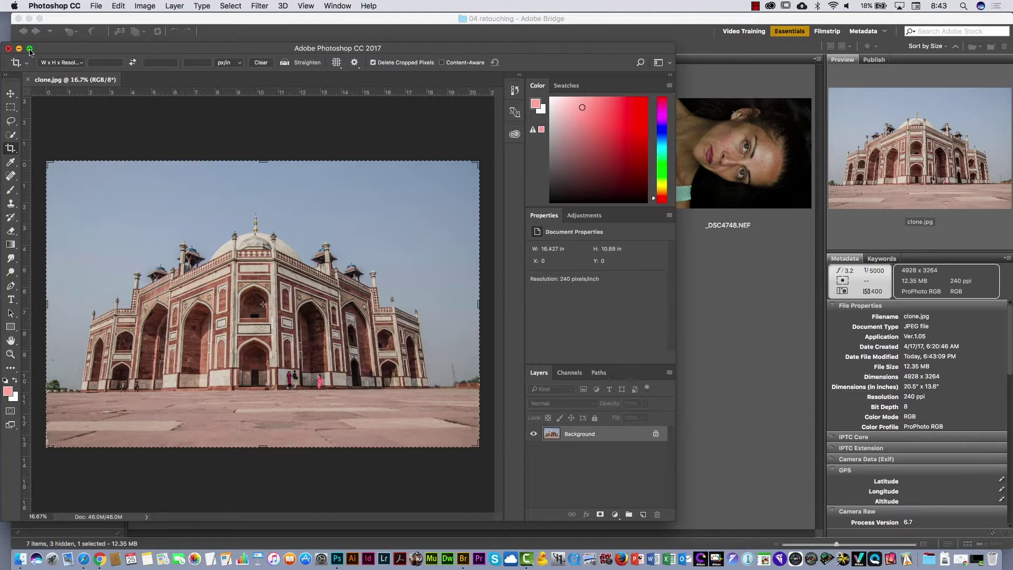
Maximize the Photoshop window holding clone.jpg so it fills the screen over Bridge
{"action": "left_click", "coordinate": [30, 48]}
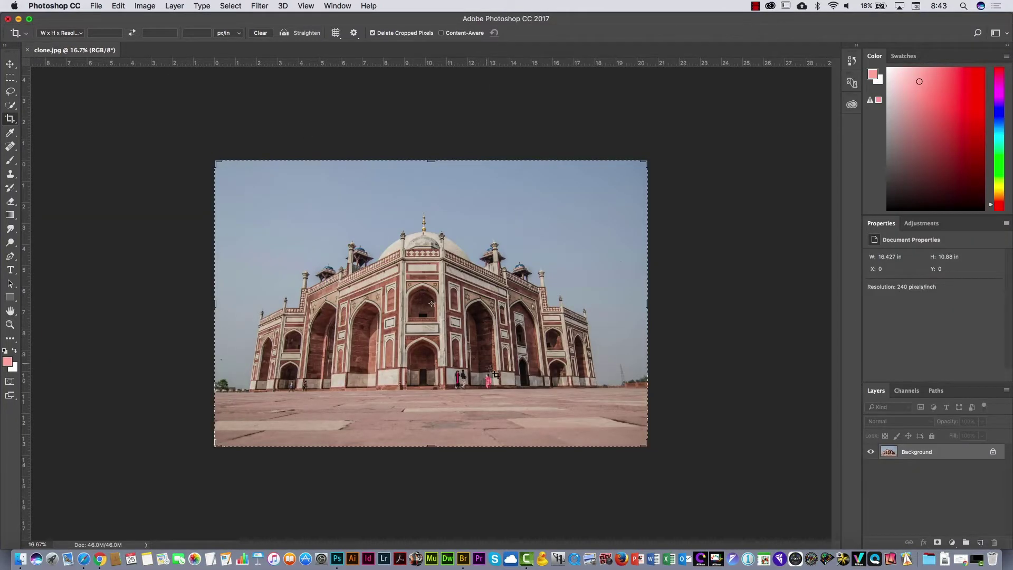
Zoom into the tomb photo, fit it back on screen, and pick the Spot Healing Brush
{"action": "left_click_drag", "start_coordinate": [492, 375], "coordinate": [546, 354]}
{"action": "key", "text": "super+0"}
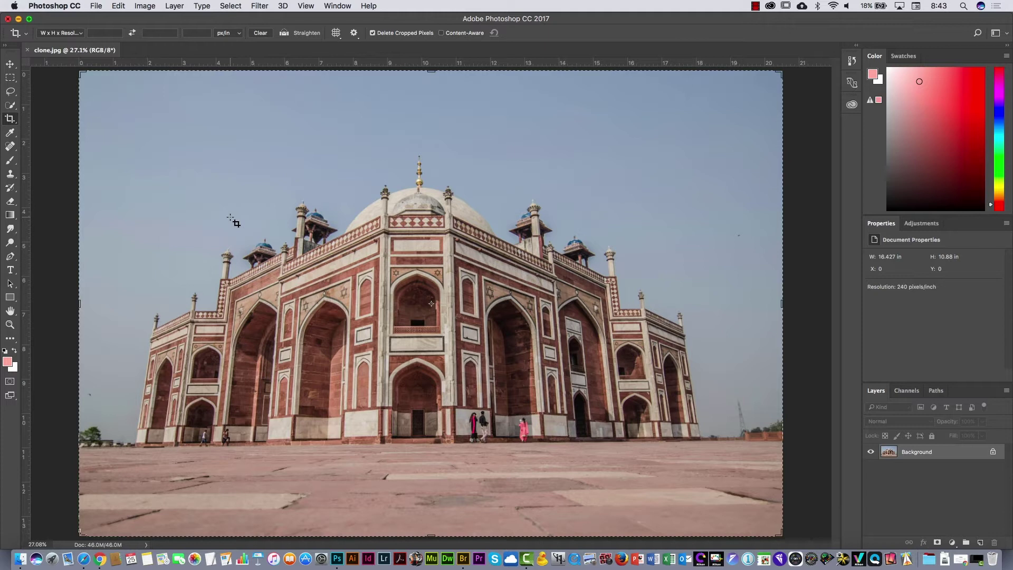
{"action": "left_click", "coordinate": [12, 151]}
Select the Spot Healing Brush Tool and set its size to 41 px with Normal mode
{"action": "right_click", "coordinate": [12, 152]}
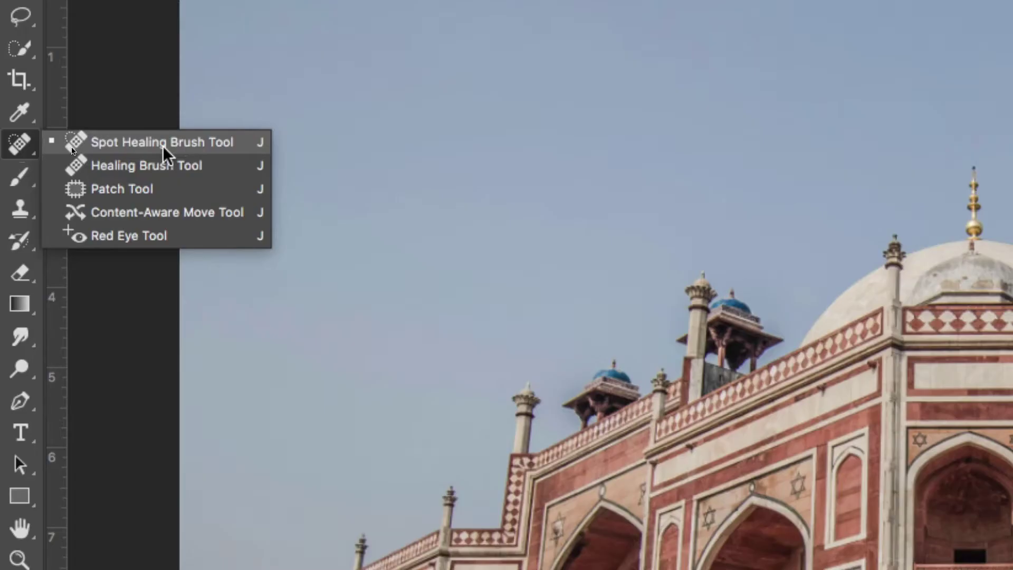
{"action": "left_click", "coordinate": [163, 146]}
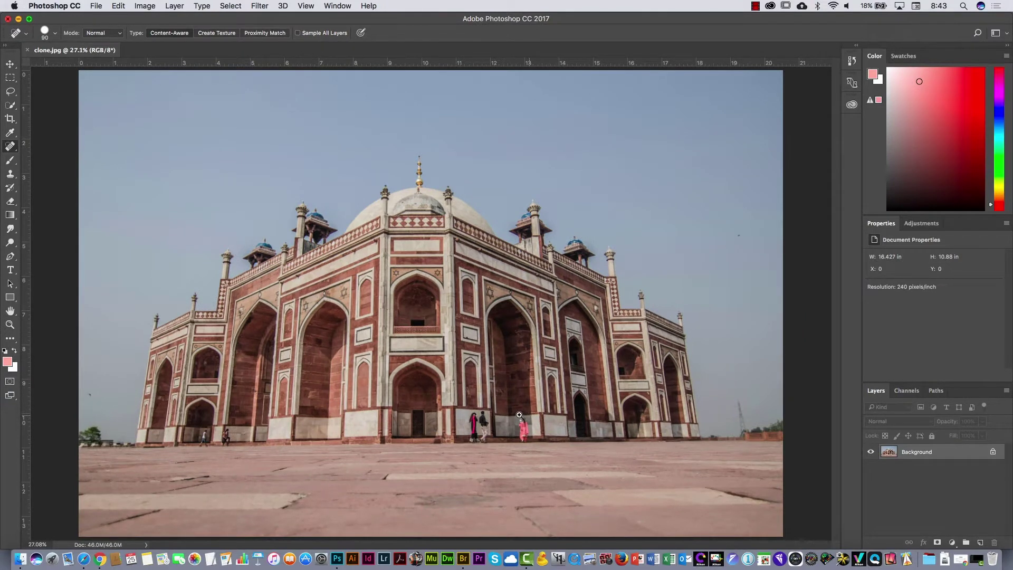
{"action": "scroll", "coordinate": [519, 415], "scroll_direction": "up", "scroll_amount": 5}
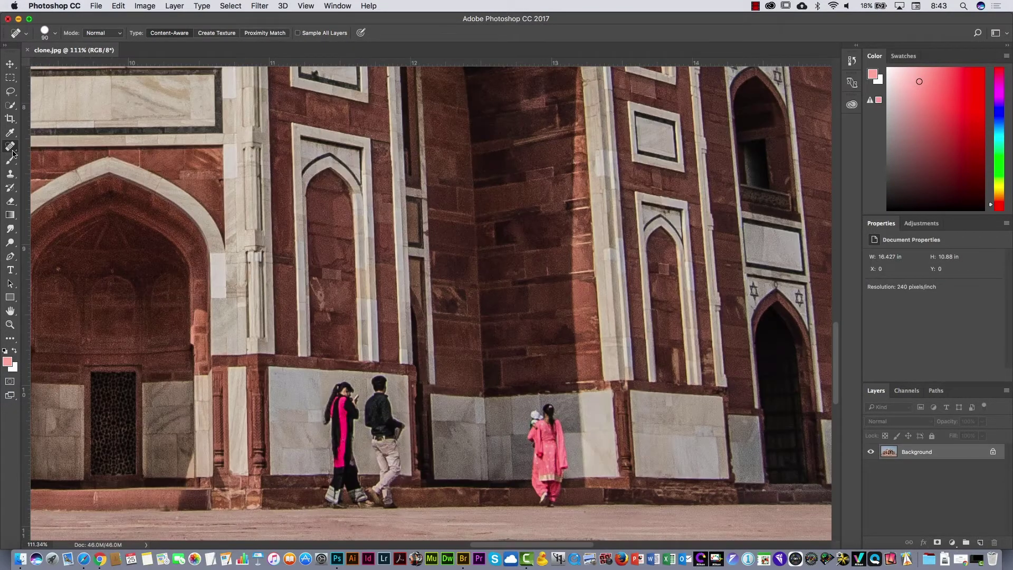
{"action": "left_click", "coordinate": [52, 36]}
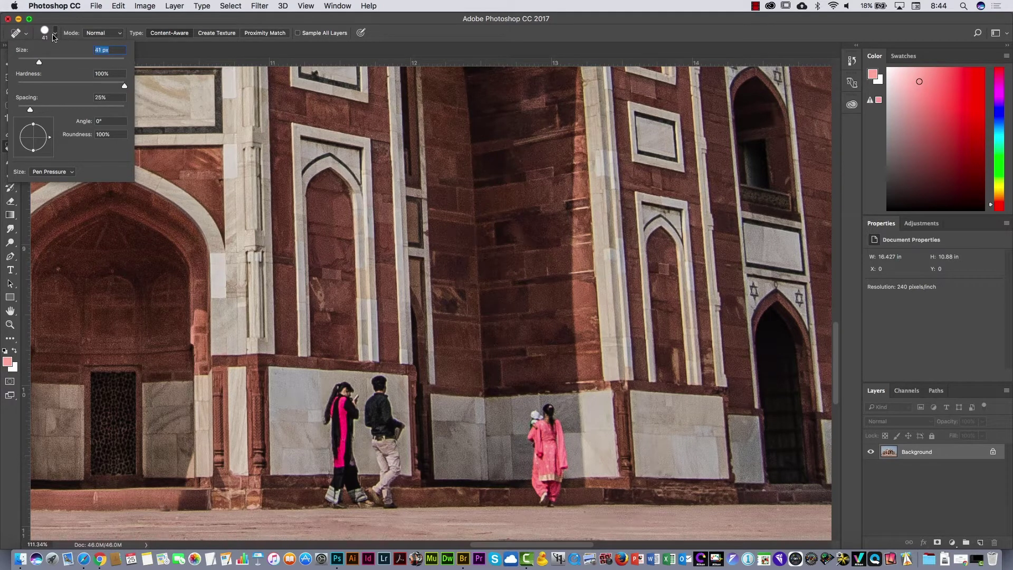
{"action": "left_click", "coordinate": [102, 33]}
{"action": "left_click", "coordinate": [103, 34]}
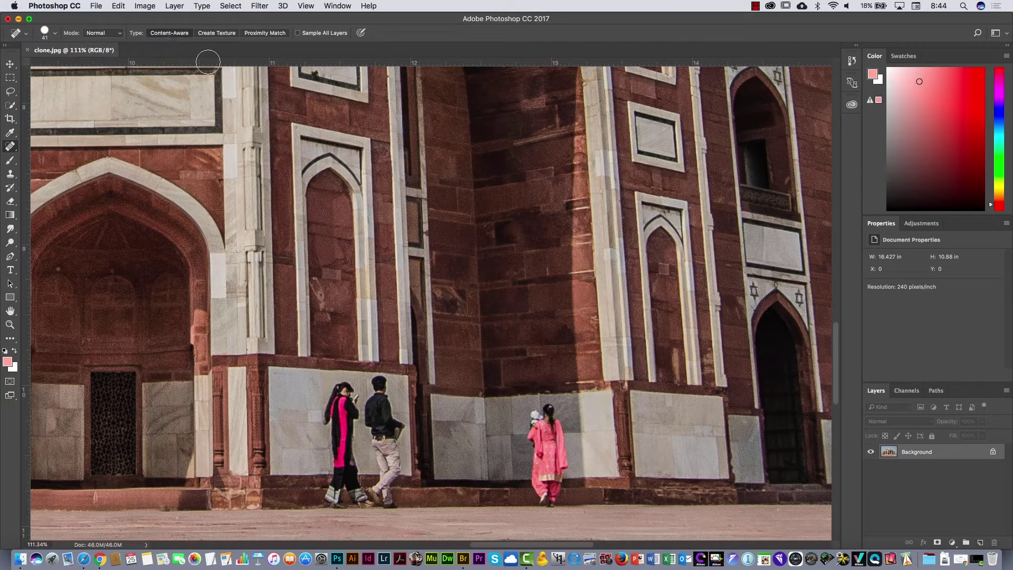
Heal away the woman in pink, undoing a bad stroke on the wall patch
{"action": "left_click", "coordinate": [547, 413]}
{"action": "mouse_move", "coordinate": [550, 498]}
{"action": "left_mouse_down"}
{"action": "mouse_move", "coordinate": [554, 416]}
{"action": "mouse_move", "coordinate": [542, 409]}
{"action": "mouse_move", "coordinate": [534, 430]}
{"action": "mouse_move", "coordinate": [534, 486]}
{"action": "mouse_move", "coordinate": [550, 463]}
{"action": "mouse_move", "coordinate": [543, 420]}
{"action": "mouse_move", "coordinate": [551, 419]}
{"action": "left_mouse_up"}
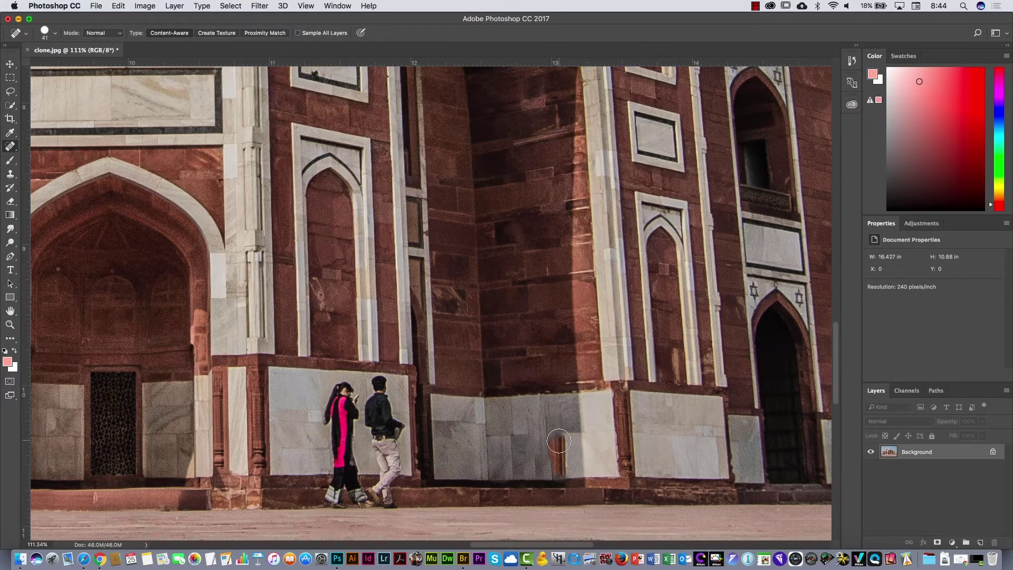
{"action": "mouse_move", "coordinate": [563, 441]}
{"action": "left_mouse_down"}
{"action": "mouse_move", "coordinate": [572, 442]}
{"action": "mouse_move", "coordinate": [561, 466]}
{"action": "mouse_move", "coordinate": [556, 444]}
{"action": "mouse_move", "coordinate": [555, 470]}
{"action": "left_mouse_up"}
{"action": "key", "text": "super+z"}
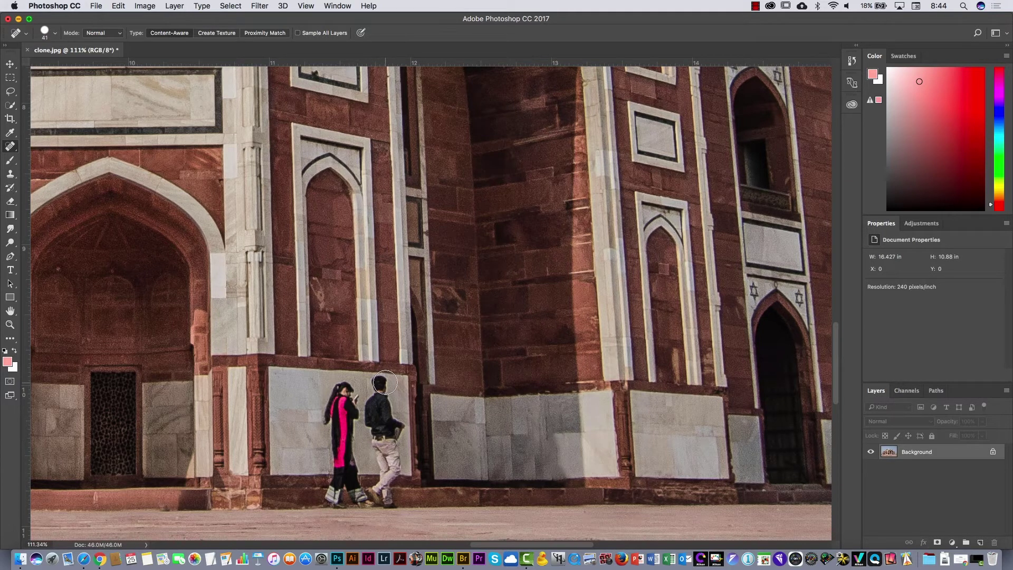
Paint out the man and the woman in black and pink down to their feet
{"action": "mouse_move", "coordinate": [380, 382]}
{"action": "left_mouse_down"}
{"action": "mouse_move", "coordinate": [369, 424]}
{"action": "mouse_move", "coordinate": [379, 427]}
{"action": "mouse_move", "coordinate": [382, 389]}
{"action": "mouse_move", "coordinate": [398, 427]}
{"action": "mouse_move", "coordinate": [377, 454]}
{"action": "mouse_move", "coordinate": [393, 463]}
{"action": "mouse_move", "coordinate": [374, 486]}
{"action": "mouse_move", "coordinate": [394, 499]}
{"action": "left_mouse_up"}
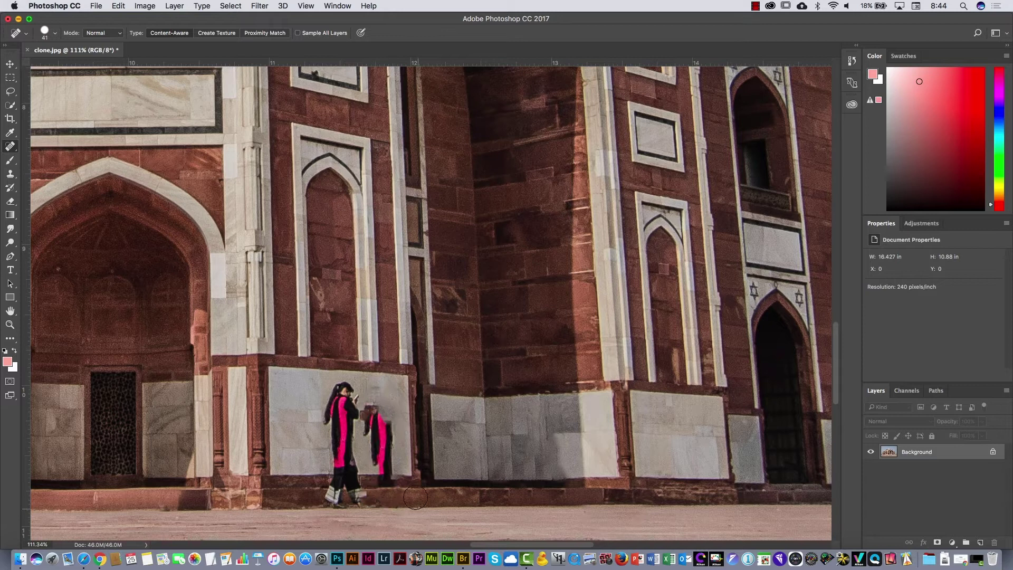
{"action": "left_click_drag", "start_coordinate": [344, 393], "coordinate": [349, 393]}
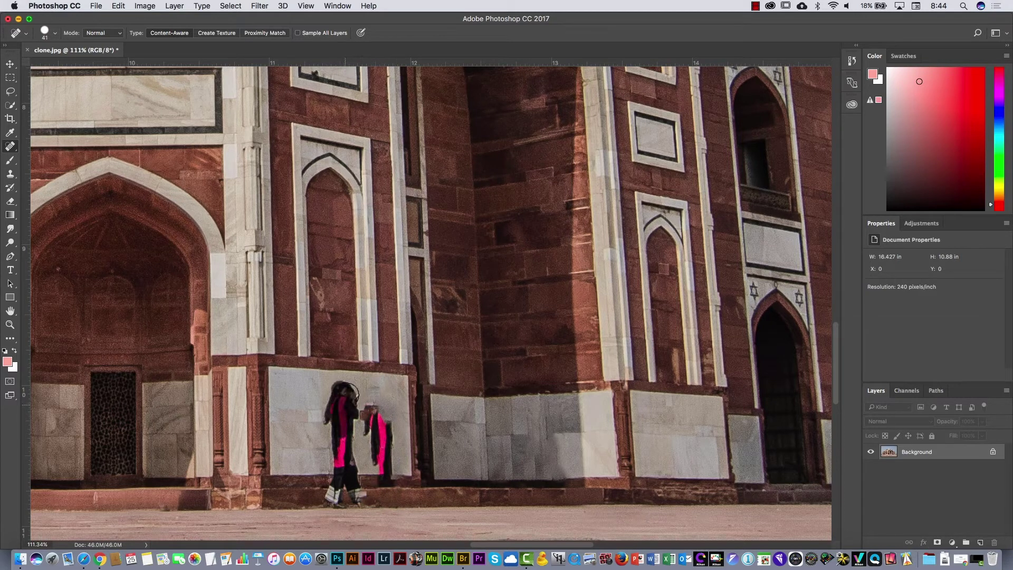
{"action": "mouse_move", "coordinate": [328, 428]}
{"action": "left_mouse_down"}
{"action": "mouse_move", "coordinate": [350, 436]}
{"action": "mouse_move", "coordinate": [338, 481]}
{"action": "mouse_move", "coordinate": [361, 502]}
{"action": "mouse_move", "coordinate": [361, 471]}
{"action": "mouse_move", "coordinate": [376, 487]}
{"action": "mouse_move", "coordinate": [382, 479]}
{"action": "mouse_move", "coordinate": [367, 406]}
{"action": "mouse_move", "coordinate": [393, 445]}
{"action": "left_mouse_up"}
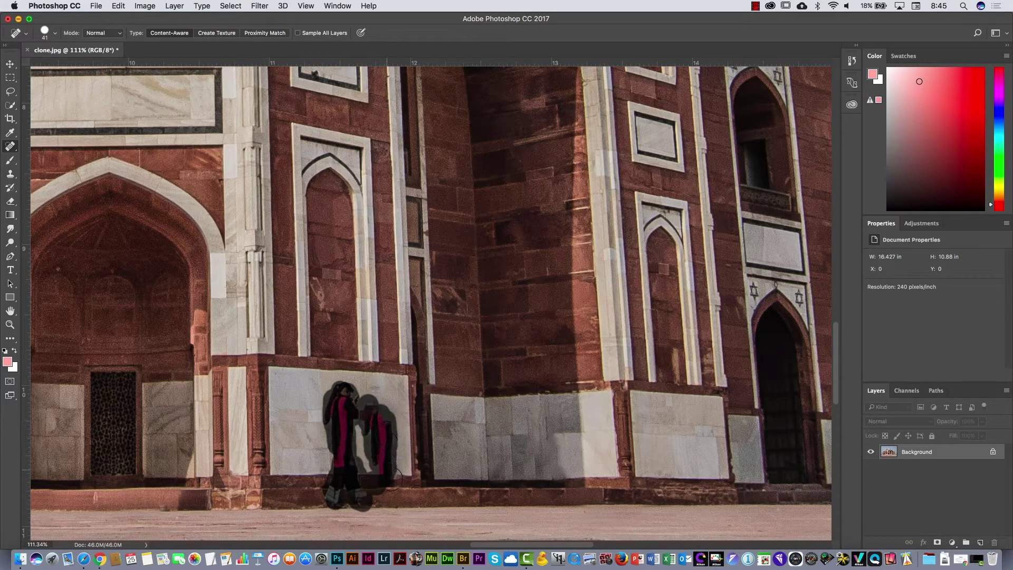
{"action": "left_click_drag", "start_coordinate": [391, 479], "coordinate": [392, 486]}
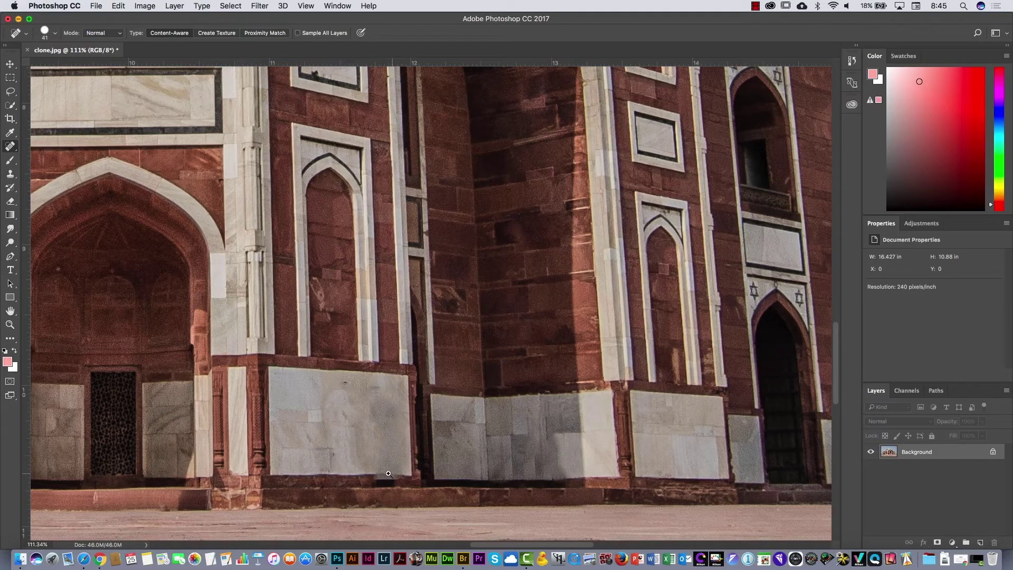
{"action": "scroll", "coordinate": [388, 474], "scroll_direction": "up", "scroll_amount": 5}
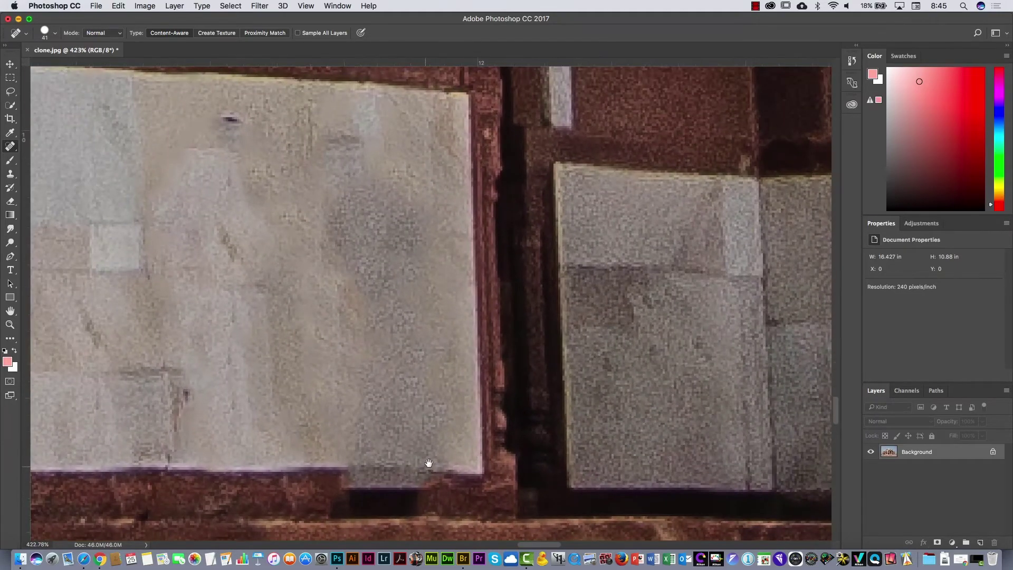
Zoom to 423% on the panel's bottom edge and set a 20 px, 26% hardness Clone Stamp
{"action": "left_click_drag", "start_coordinate": [425, 466], "coordinate": [593, 359]}
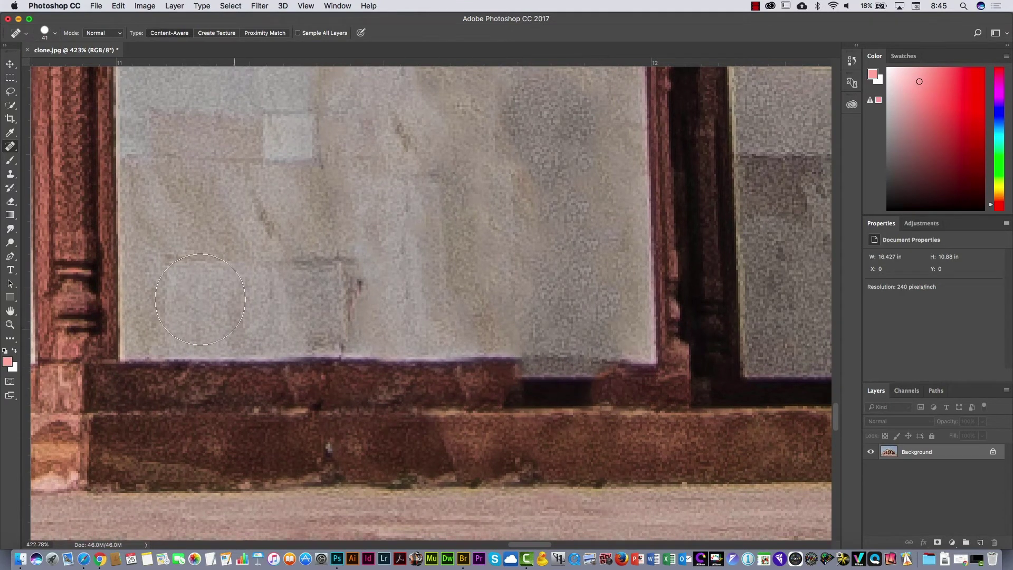
{"action": "left_click", "coordinate": [11, 178]}
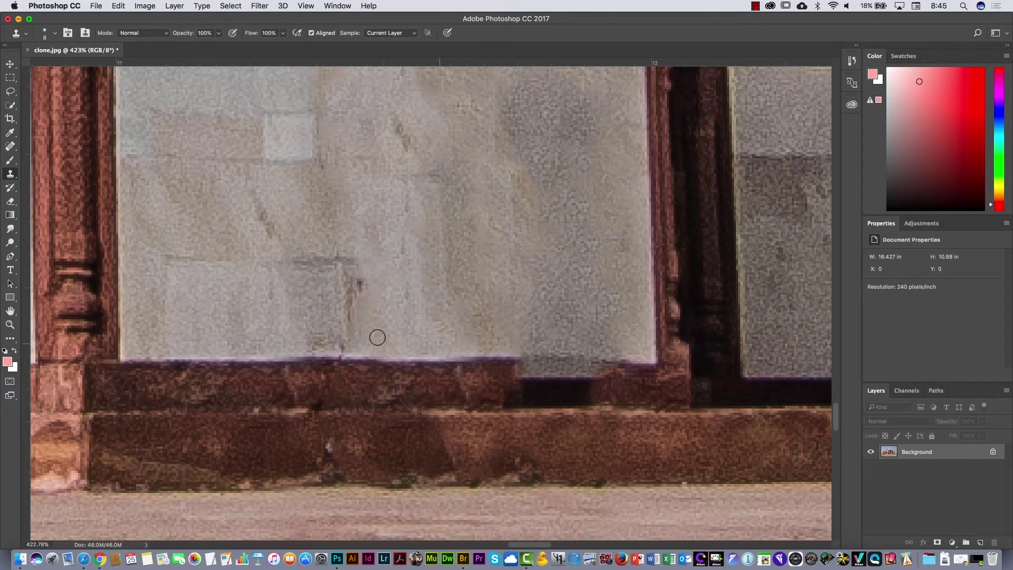
{"action": "left_click", "coordinate": [47, 34]}
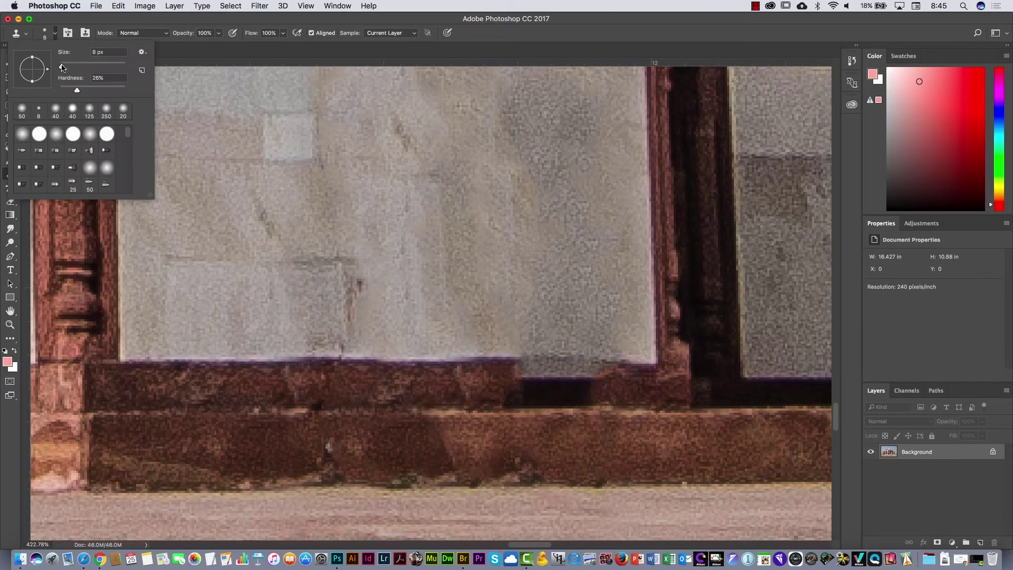
Clone clean marble over the smudged bottom panel edge and dark base, then fit the photo
{"action": "left_click", "coordinate": [56, 34]}
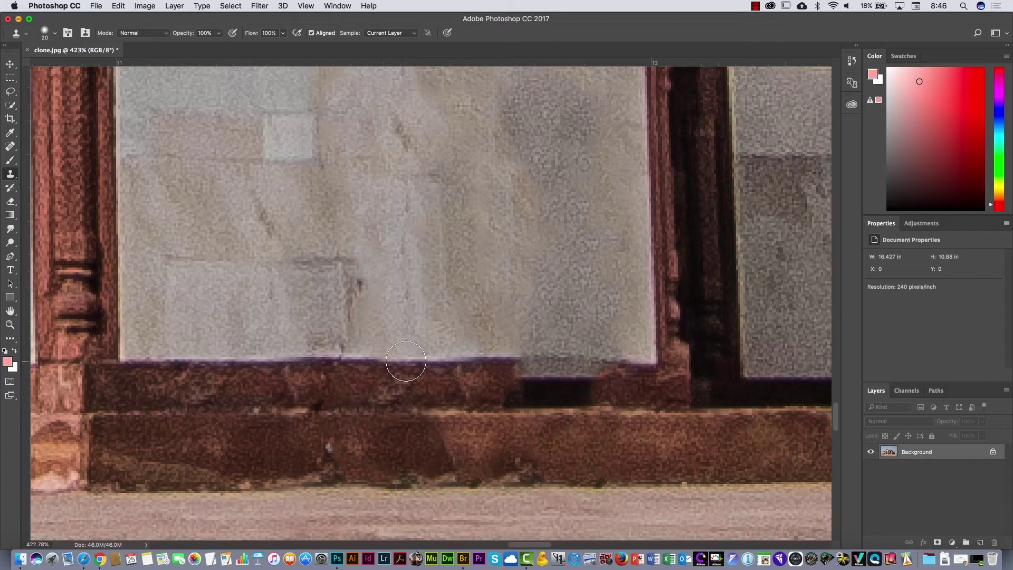
{"action": "left_click_drag", "start_coordinate": [498, 362], "coordinate": [525, 358]}
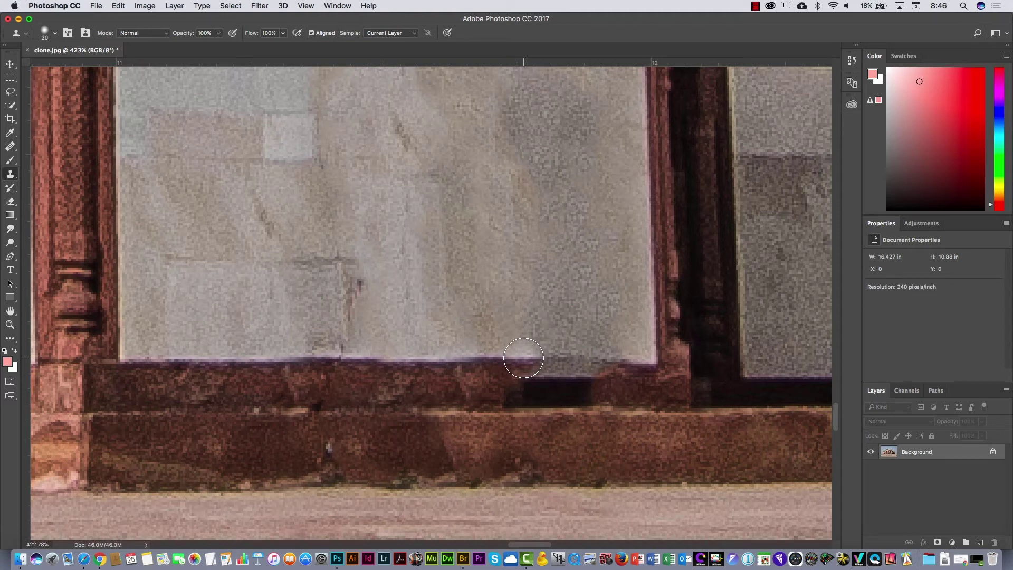
{"action": "left_click", "coordinate": [396, 304], "text": "alt"}
{"action": "mouse_move", "coordinate": [528, 358]}
{"action": "left_mouse_down"}
{"action": "mouse_move", "coordinate": [592, 362]}
{"action": "mouse_move", "coordinate": [501, 373]}
{"action": "mouse_move", "coordinate": [577, 395]}
{"action": "mouse_move", "coordinate": [498, 392]}
{"action": "left_mouse_up"}
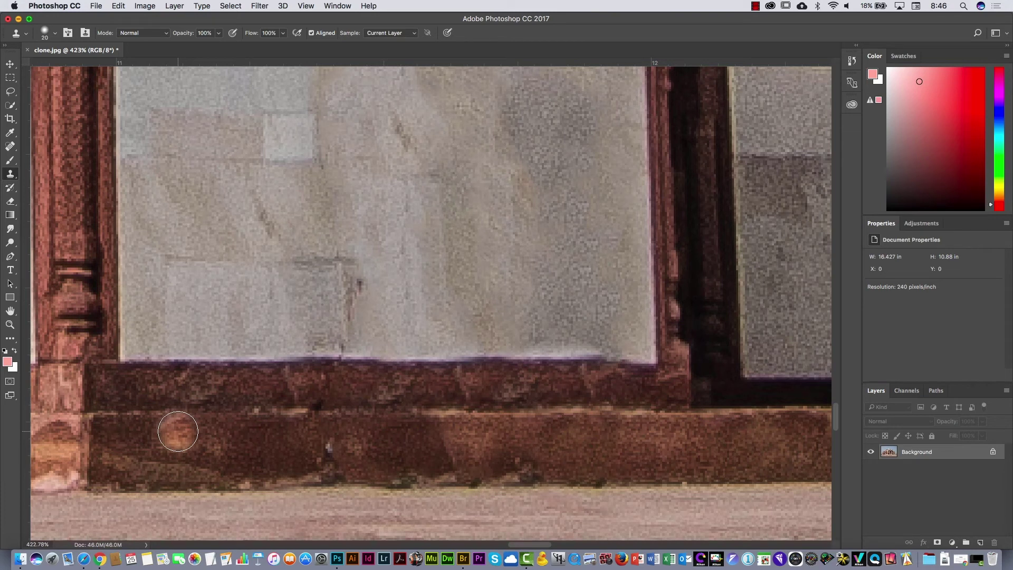
{"action": "key", "text": "super+0"}
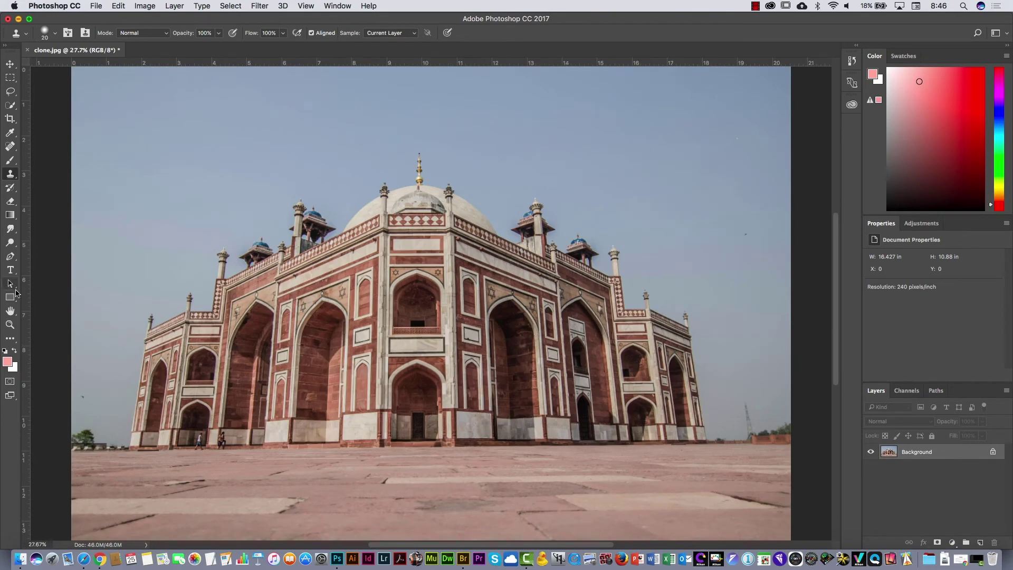
Zoom in on the two walkers and spot-heal away the boy and the girl
{"action": "left_click", "coordinate": [11, 326]}
{"action": "left_click_drag", "start_coordinate": [190, 461], "coordinate": [280, 372]}
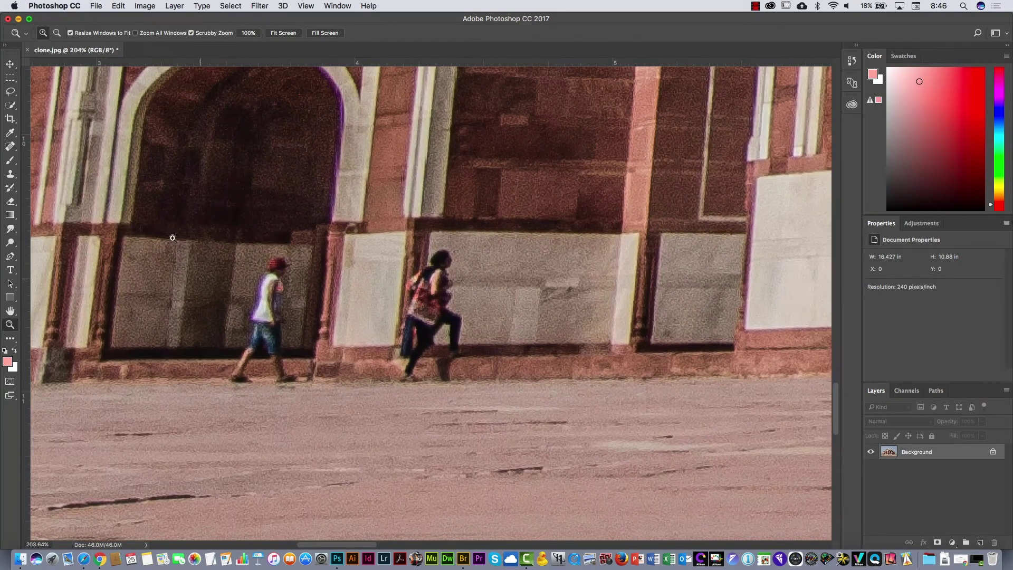
{"action": "left_click", "coordinate": [9, 148]}
{"action": "mouse_move", "coordinate": [274, 274]}
{"action": "left_mouse_down"}
{"action": "mouse_move", "coordinate": [275, 309]}
{"action": "mouse_move", "coordinate": [240, 357]}
{"action": "mouse_move", "coordinate": [246, 365]}
{"action": "mouse_move", "coordinate": [261, 330]}
{"action": "mouse_move", "coordinate": [279, 372]}
{"action": "left_mouse_up"}
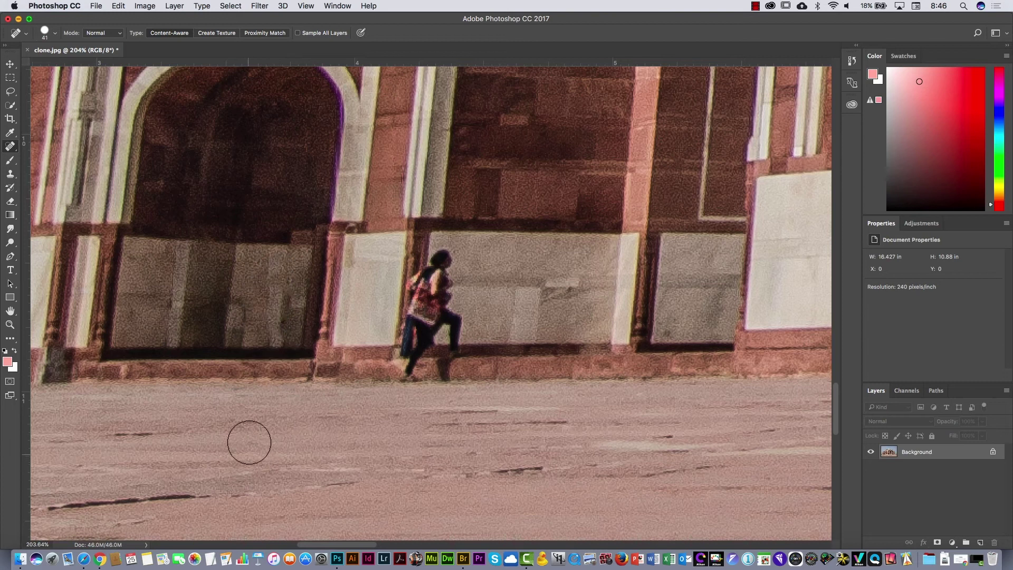
{"action": "mouse_move", "coordinate": [450, 259]}
{"action": "left_mouse_down"}
{"action": "mouse_move", "coordinate": [409, 296]}
{"action": "mouse_move", "coordinate": [440, 308]}
{"action": "mouse_move", "coordinate": [460, 338]}
{"action": "mouse_move", "coordinate": [411, 369]}
{"action": "mouse_move", "coordinate": [443, 375]}
{"action": "left_mouse_up"}
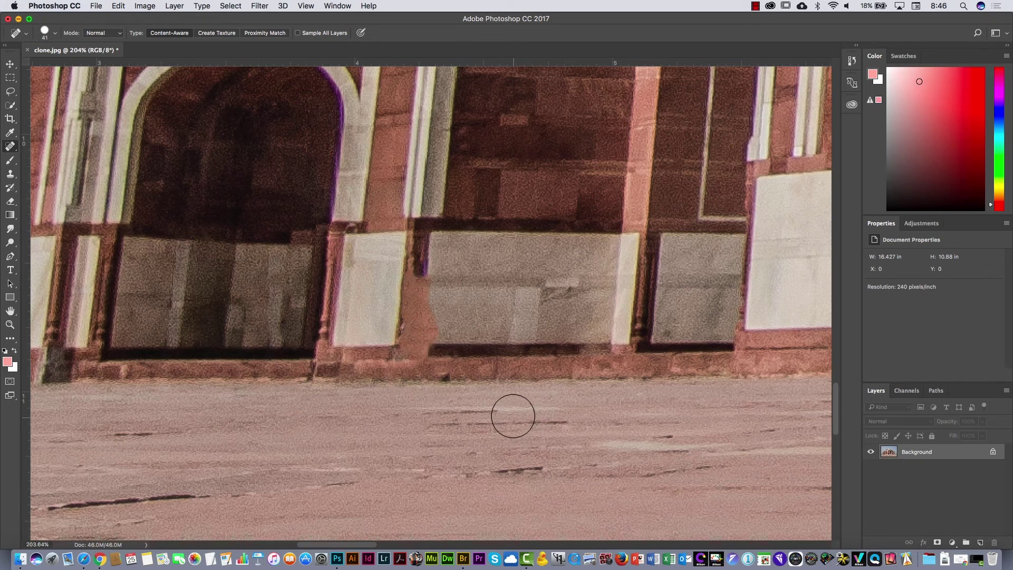
Clone stone over the brick strip, pink gap, shadow band and panel gap, then fit the photo
{"action": "left_click", "coordinate": [11, 175]}
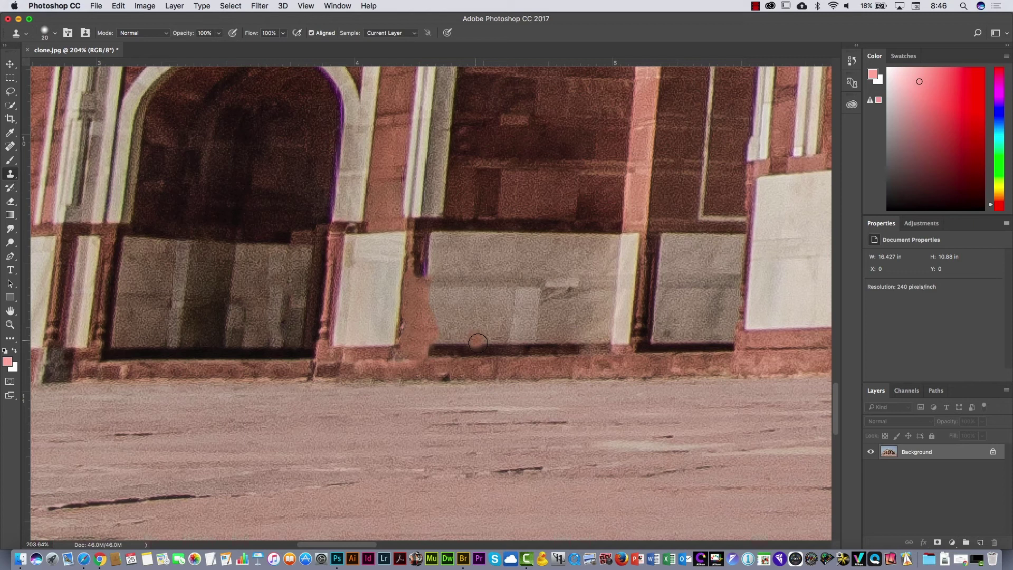
{"action": "left_click_drag", "start_coordinate": [430, 289], "coordinate": [422, 332]}
{"action": "left_click_drag", "start_coordinate": [421, 343], "coordinate": [426, 295]}
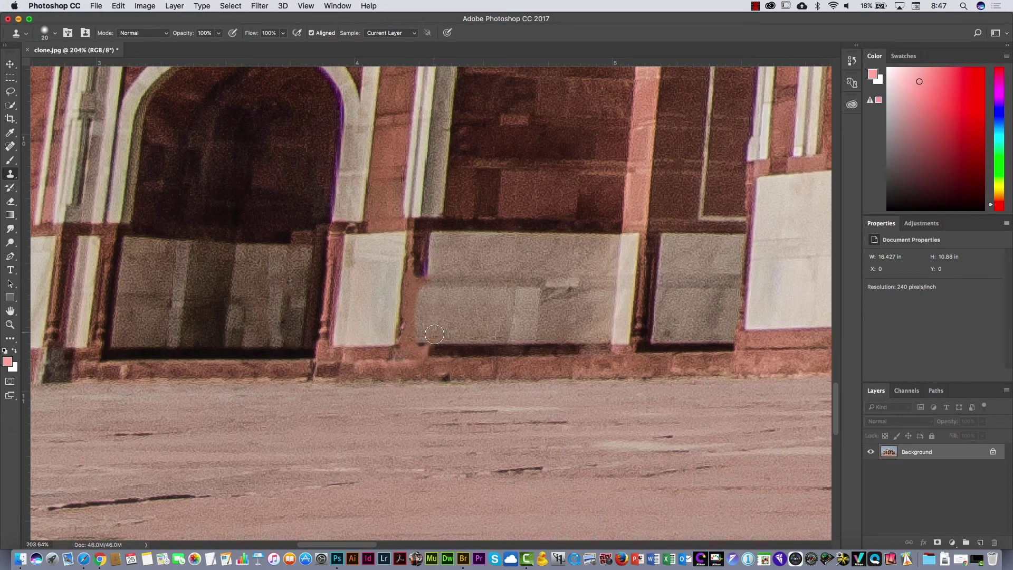
{"action": "left_click_drag", "start_coordinate": [420, 349], "coordinate": [428, 349]}
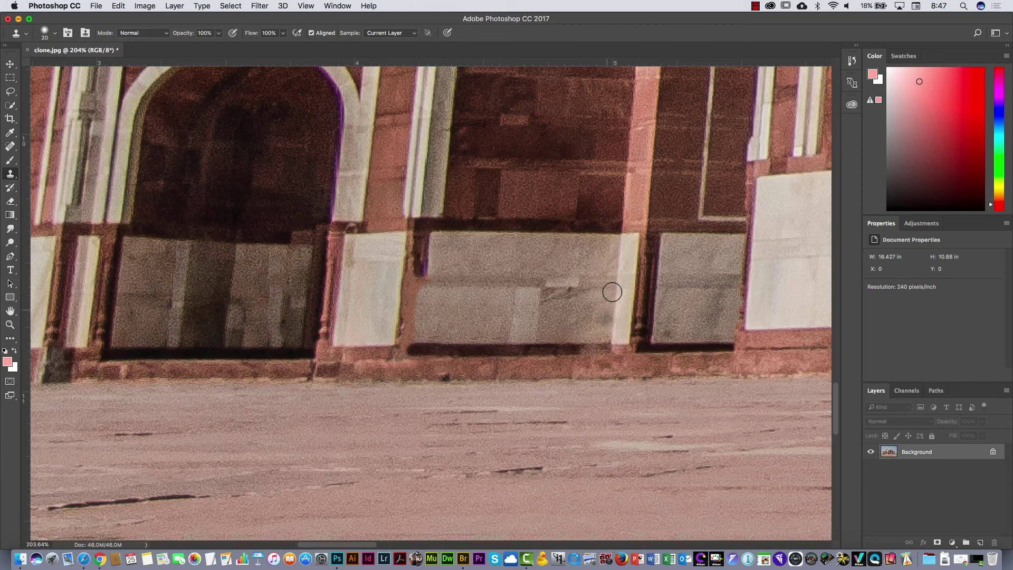
{"action": "left_click", "coordinate": [647, 320]}
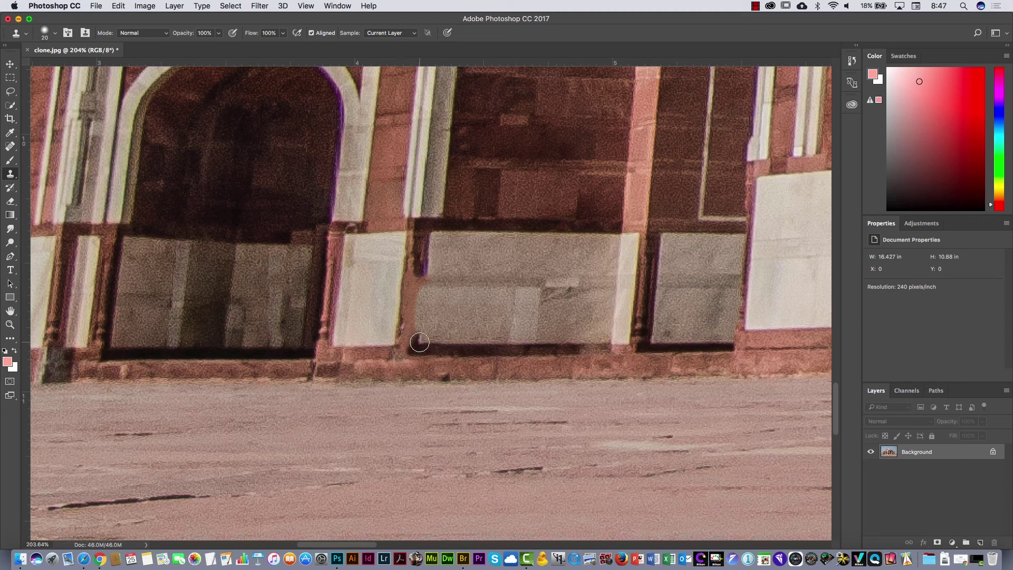
{"action": "mouse_move", "coordinate": [421, 336]}
{"action": "left_mouse_down"}
{"action": "mouse_move", "coordinate": [410, 271]}
{"action": "mouse_move", "coordinate": [407, 343]}
{"action": "mouse_move", "coordinate": [414, 326]}
{"action": "left_mouse_up"}
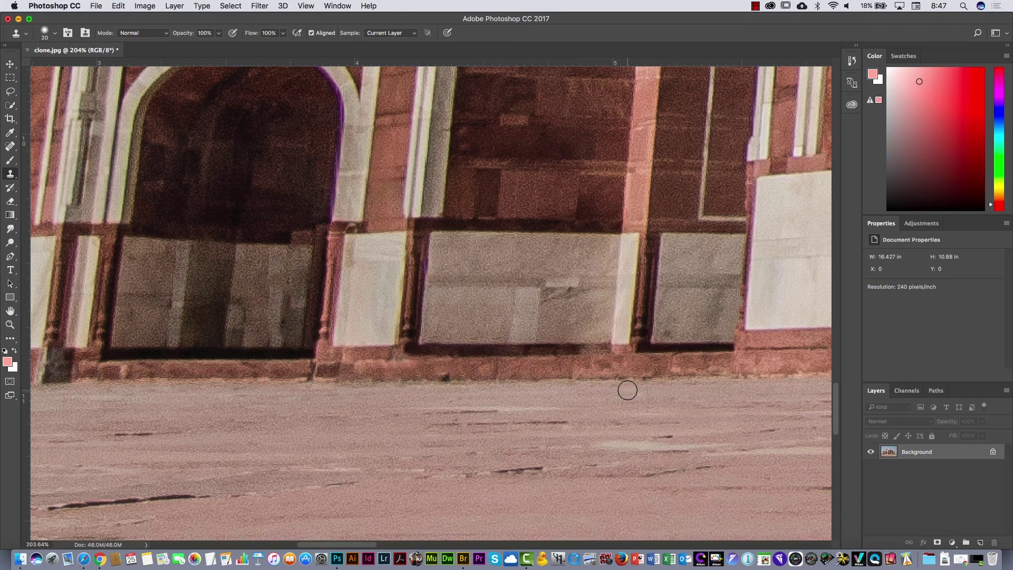
{"action": "key", "text": "super+0"}
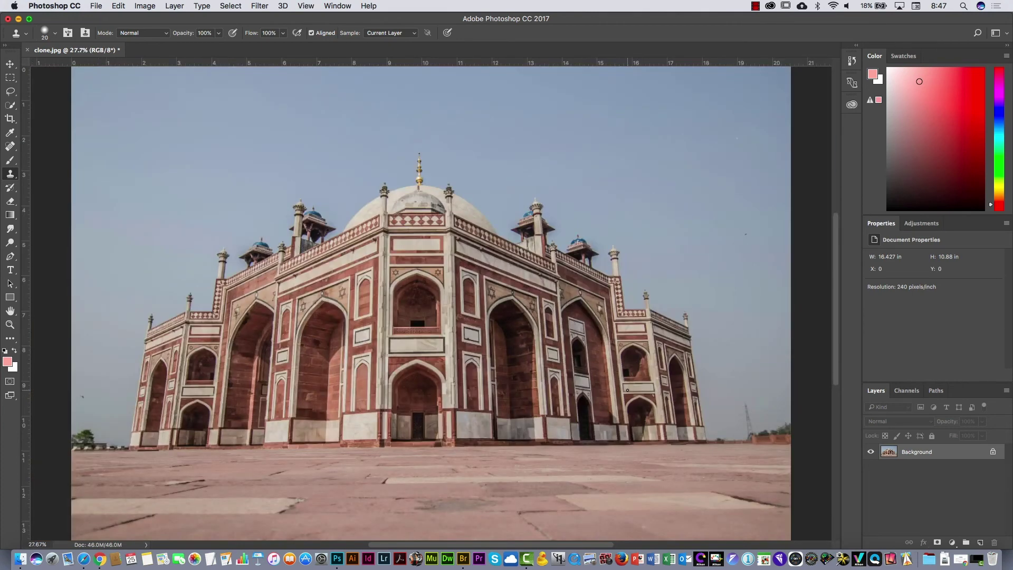